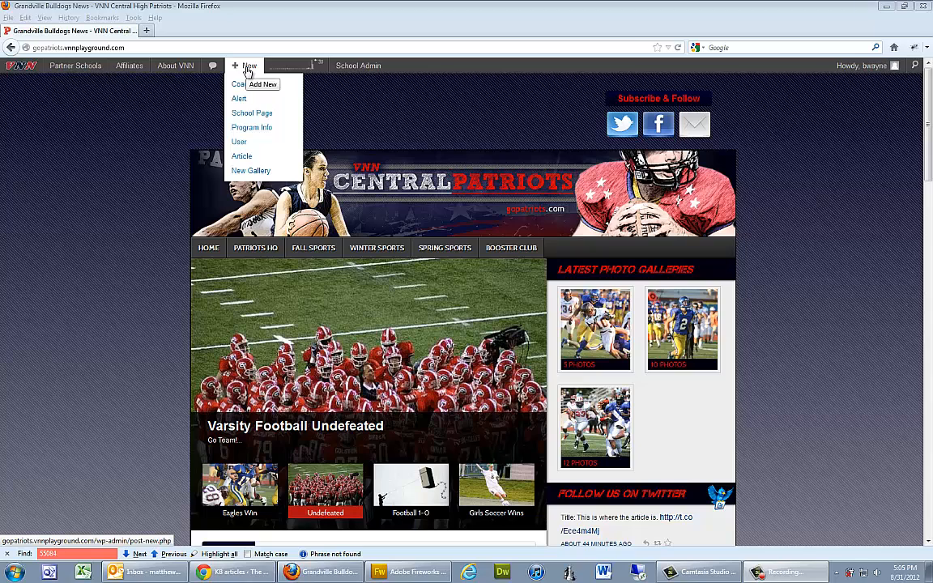
# Start a new article and give it the title "Test Title".
pyautogui.click(243, 158)
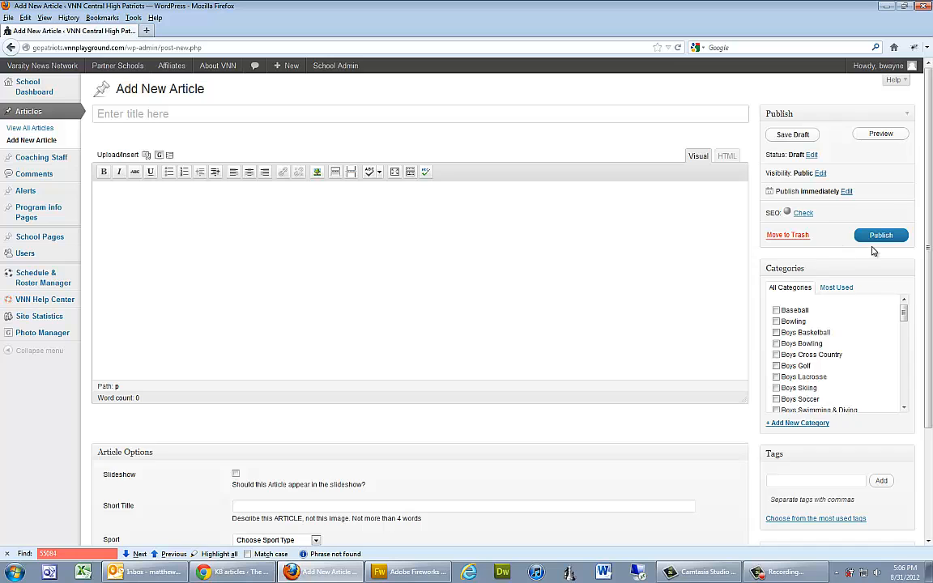
pyautogui.scroll(-3, 754, 427)
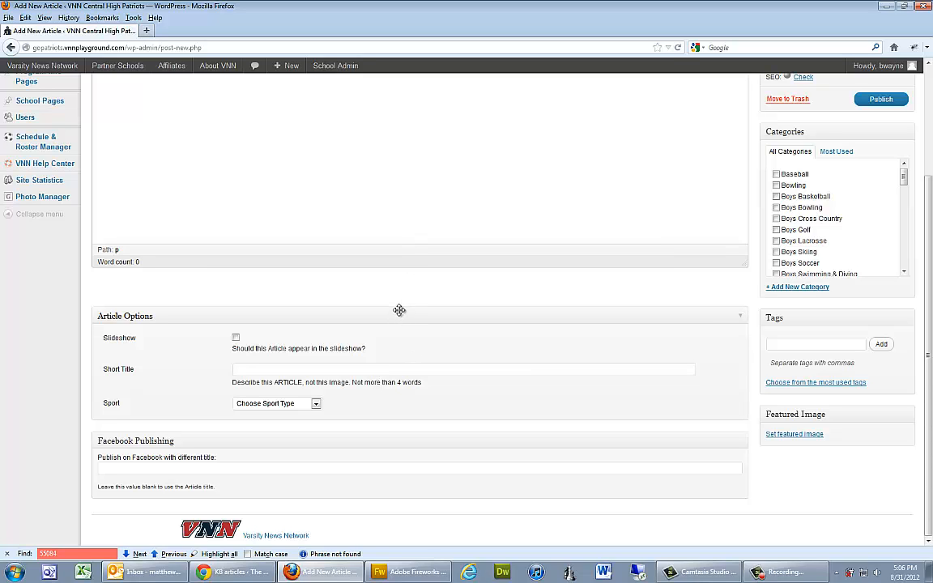
pyautogui.scroll(3, 396, 316)
pyautogui.click(221, 113)
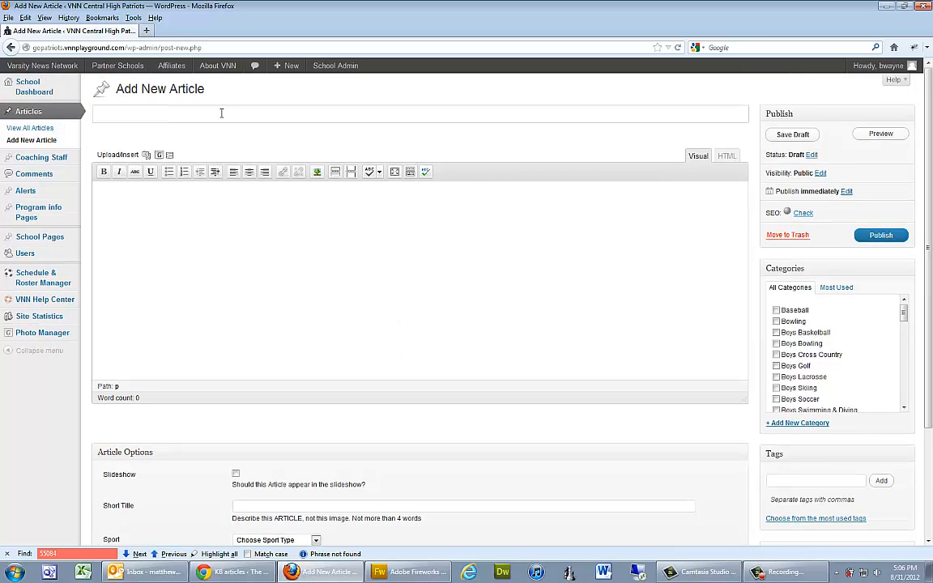
pyautogui.write('Test Title')
# Enter "Test article amount of text." as the article body and assign the article to the Baseball category.
pyautogui.click(245, 285)
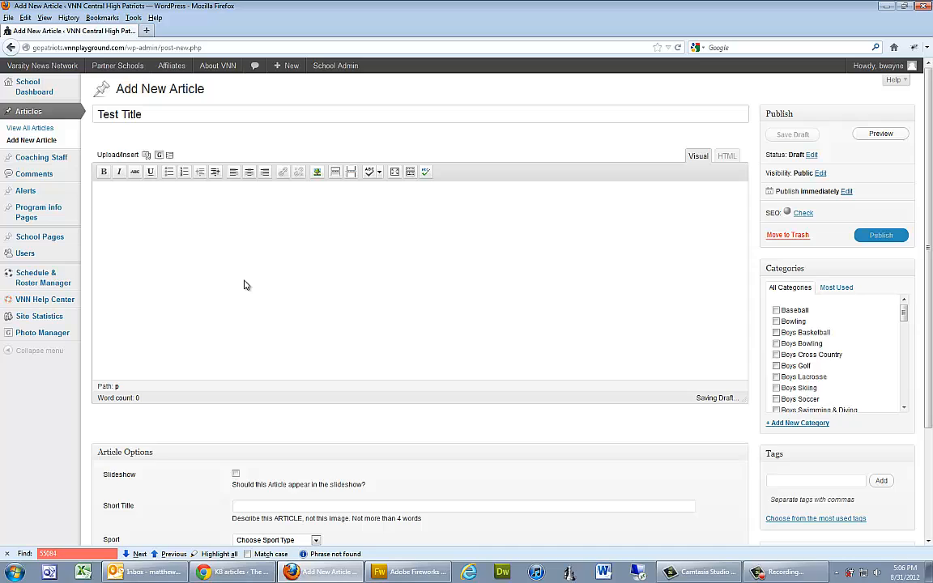
pyautogui.write('Test ar')
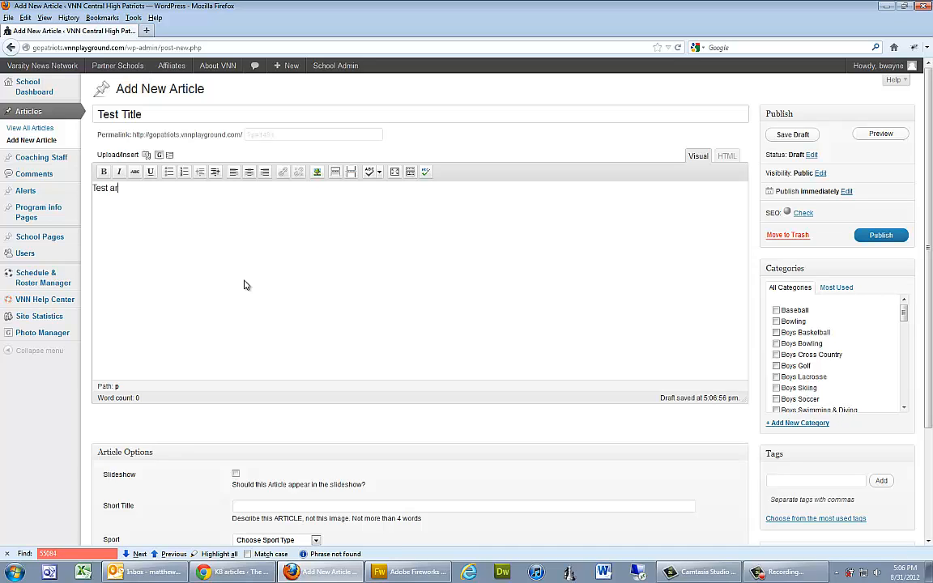
pyautogui.write('ticle amount of text.')
pyautogui.click(776, 311)
# Upload the Cover image from 2012 FNT Photos, 2012-08-24, Mt. Pleasant vs DeWitt as media for the article's featured image.
pyautogui.scroll(-1, 577, 318)
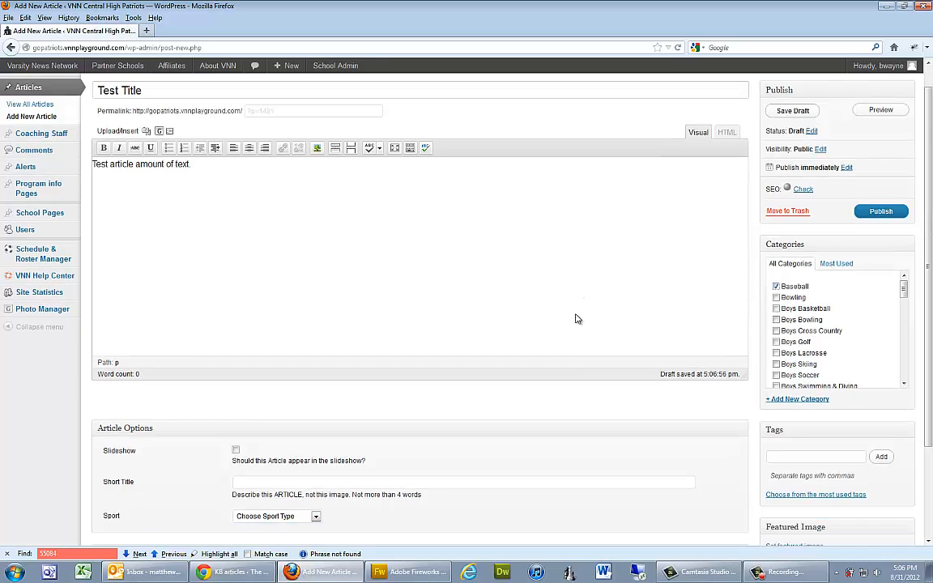
pyautogui.scroll(-3, 577, 315)
pyautogui.scroll(4, 577, 316)
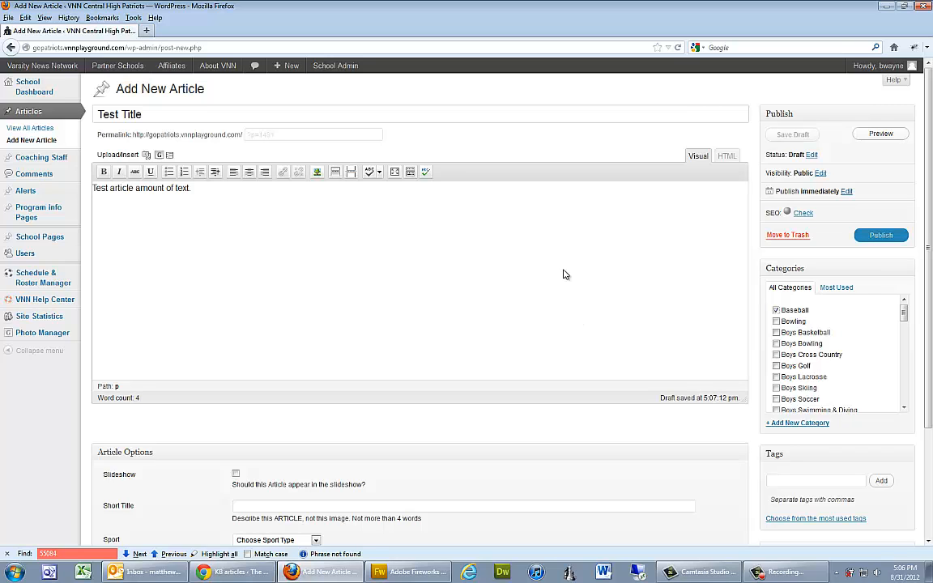
pyautogui.scroll(-1, 573, 413)
pyautogui.scroll(-2, 574, 414)
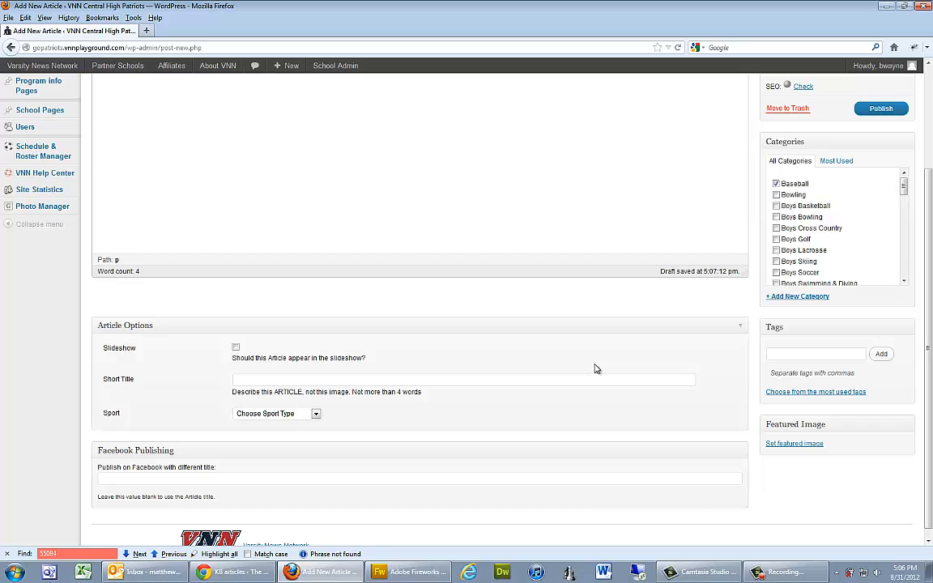
pyautogui.click(797, 445)
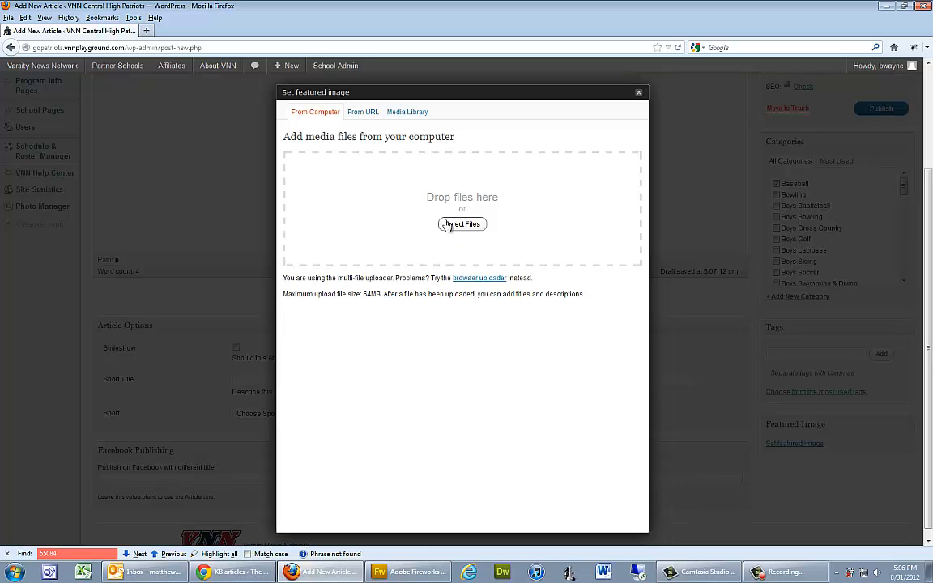
pyautogui.click(447, 225)
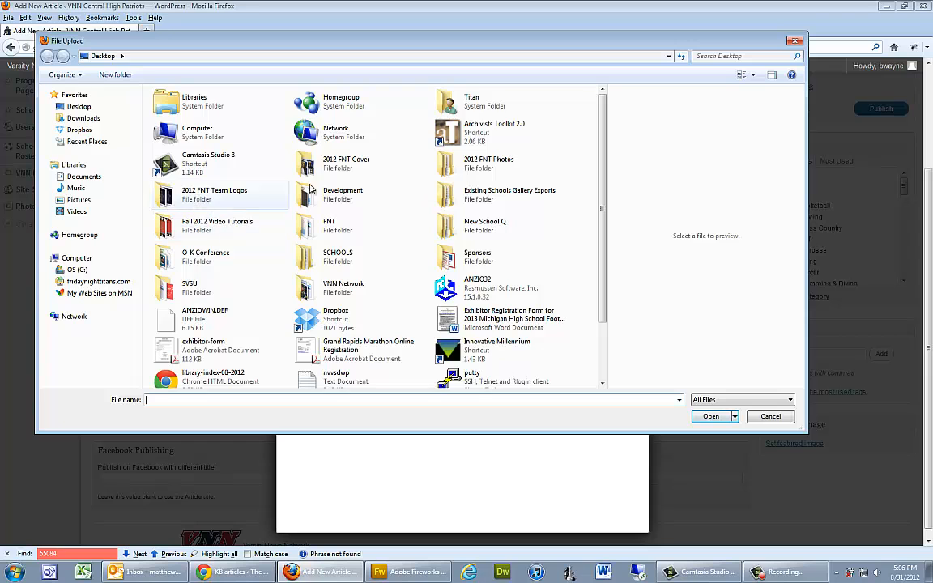
pyautogui.doubleClick(457, 164)
pyautogui.doubleClick(214, 109)
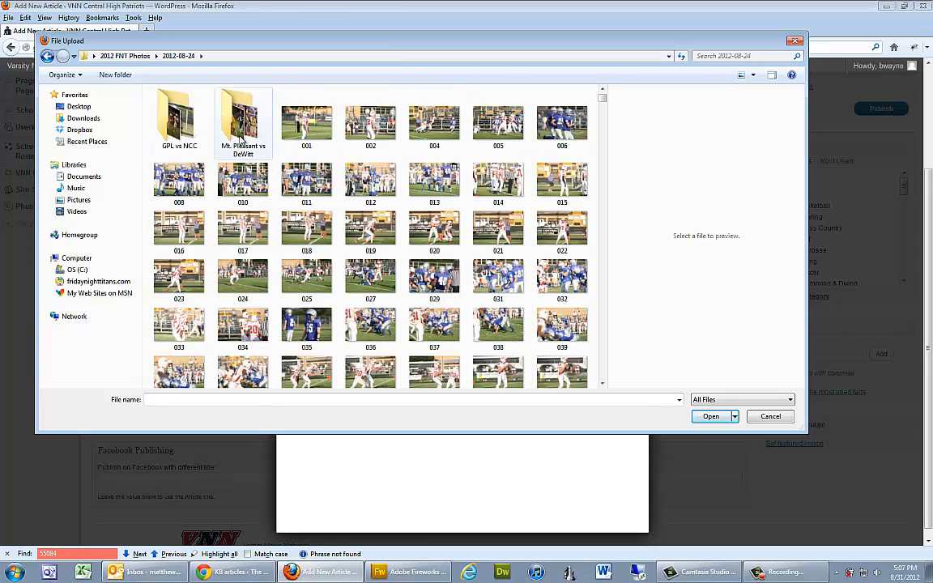
pyautogui.doubleClick(241, 136)
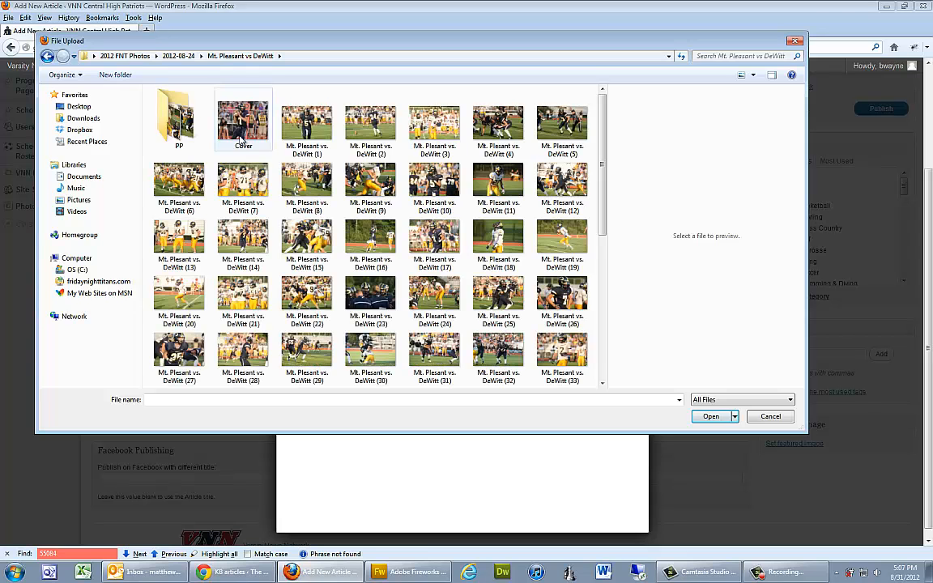
pyautogui.doubleClick(241, 139)
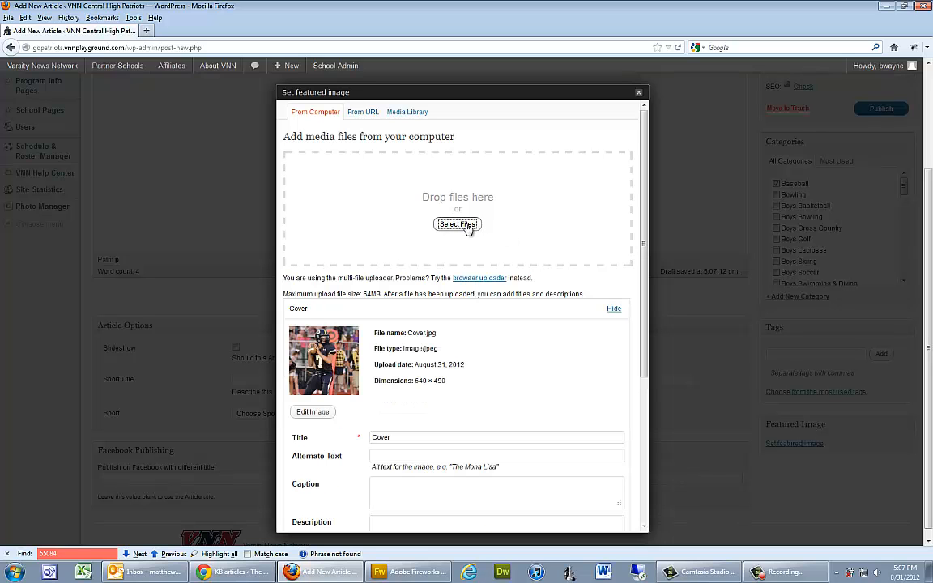
# Assign the uploaded Cover image as the article's featured image and close the image dialog.
pyautogui.scroll(-5, 494, 336)
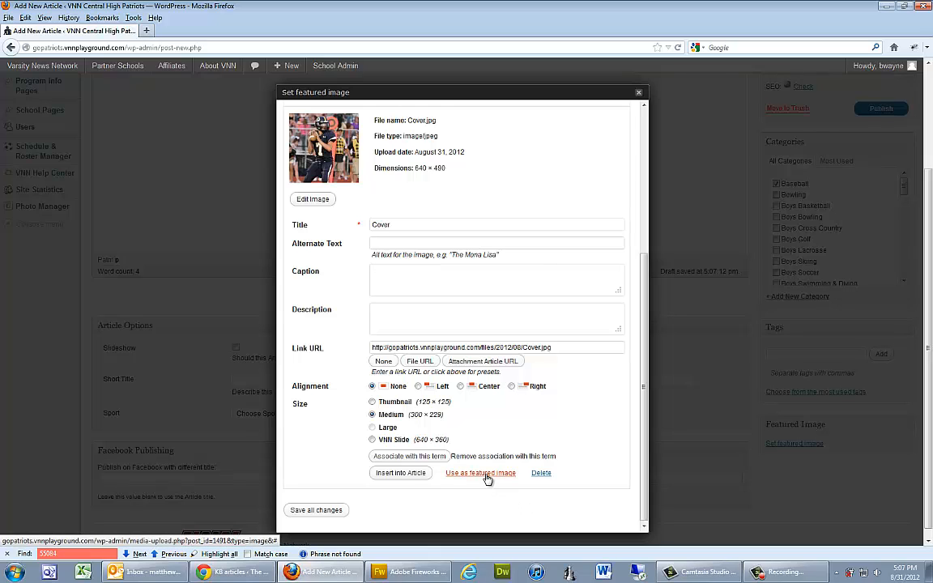
pyautogui.click(482, 473)
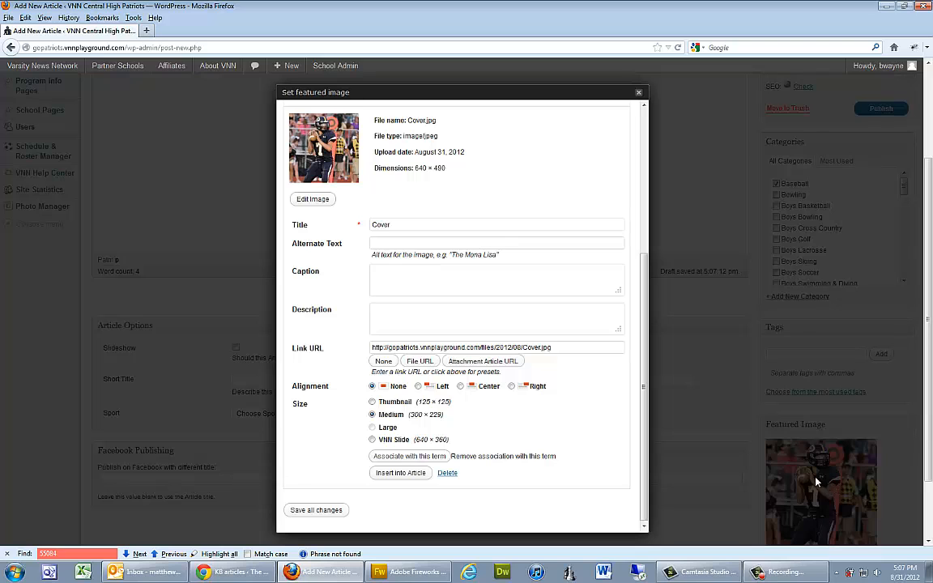
pyautogui.click(638, 92)
pyautogui.scroll(-2, 438, 286)
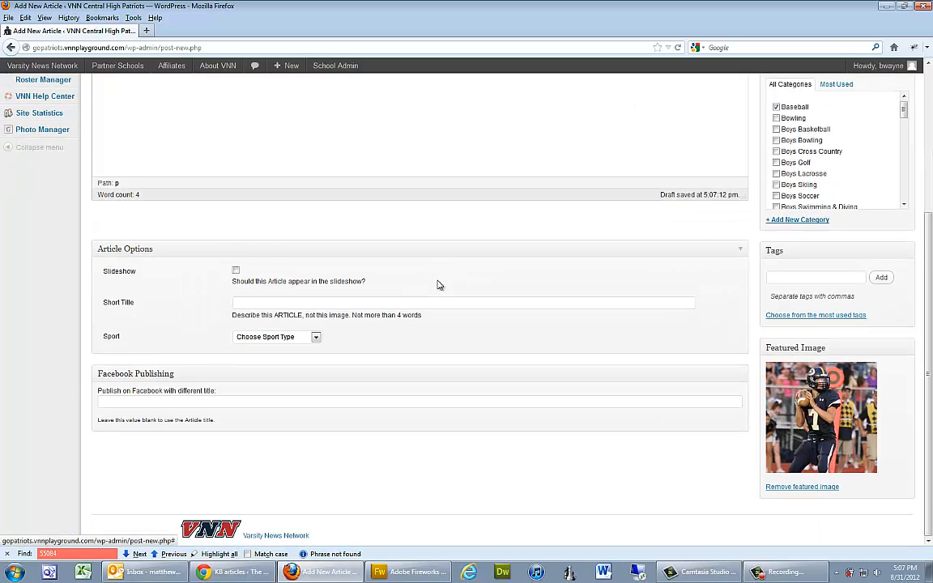
# Include the article in the slideshow with the short title "Football Article" and publish it.
pyautogui.scroll(3, 580, 306)
pyautogui.scroll(2, 579, 306)
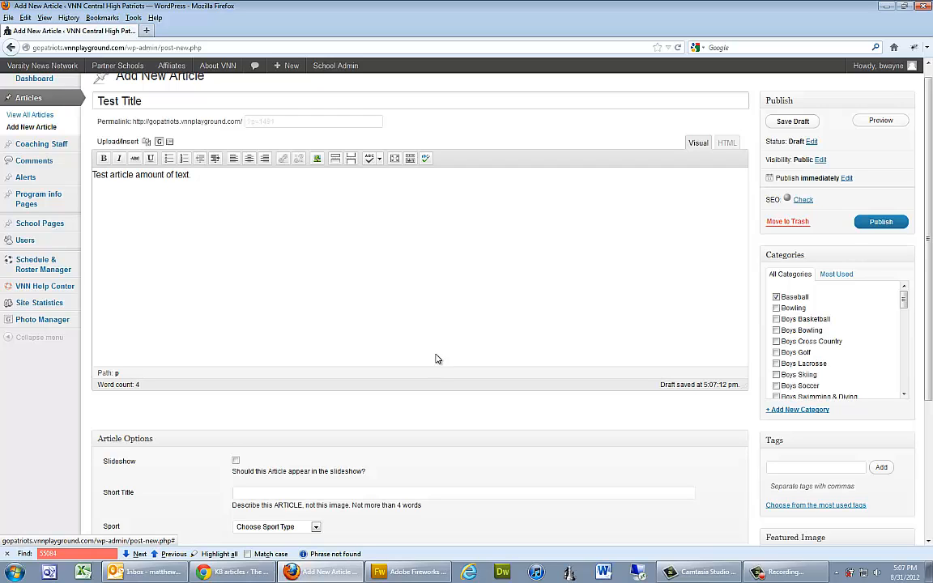
pyautogui.scroll(-5, 437, 359)
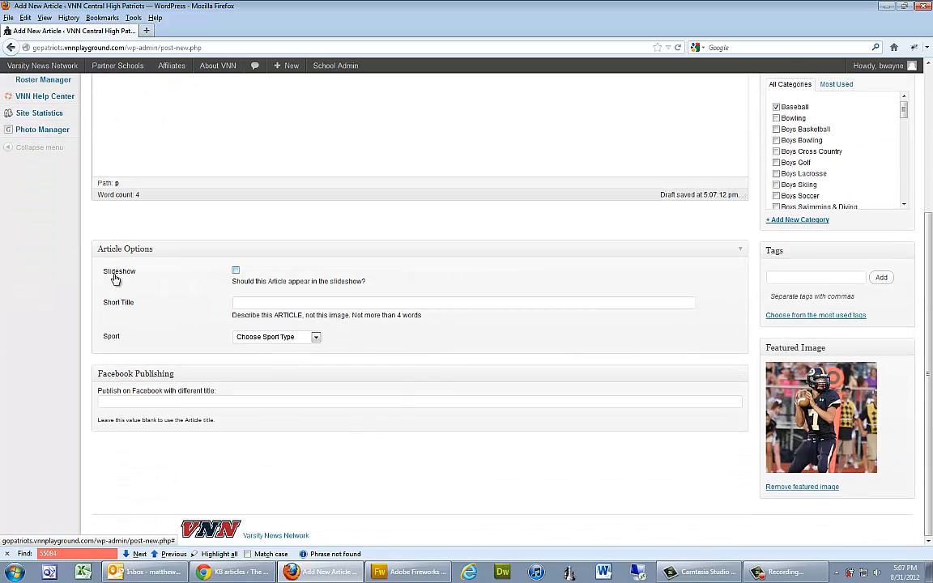
pyautogui.click(235, 273)
pyautogui.click(321, 303)
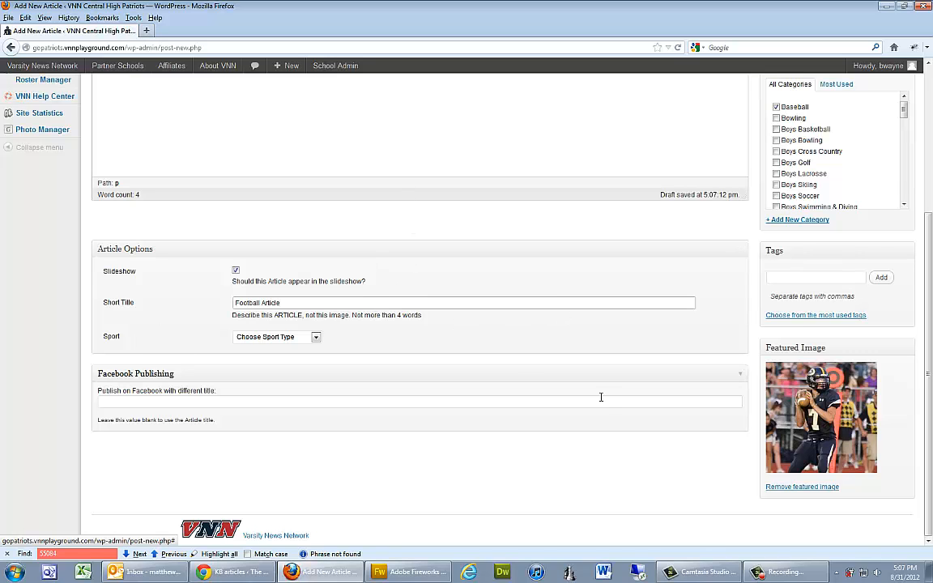
pyautogui.scroll(5, 584, 385)
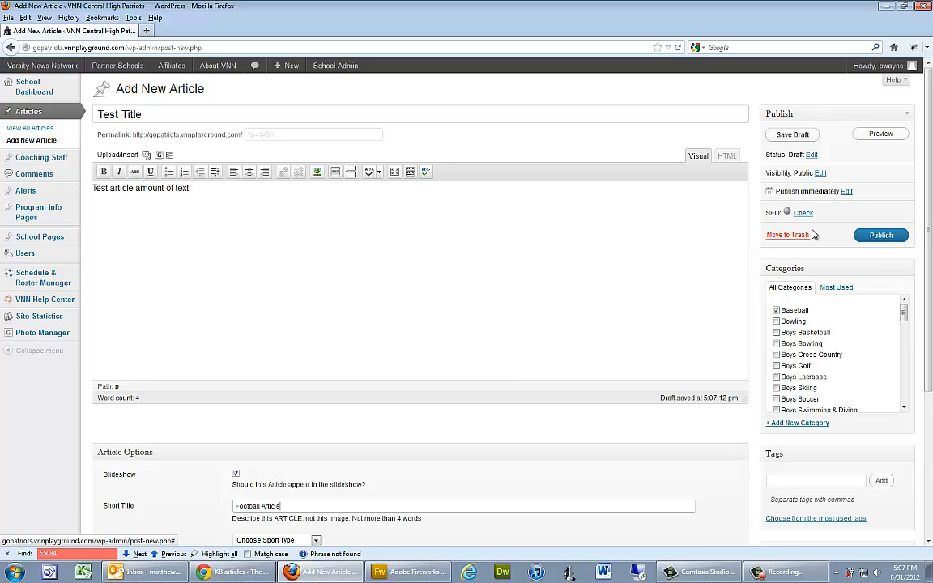
pyautogui.click(871, 237)
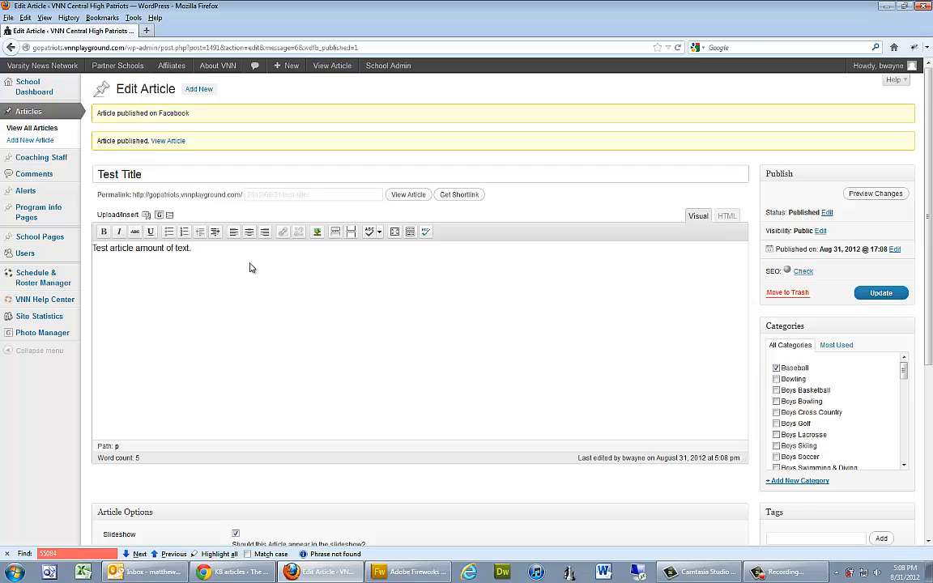
# View the published article on the site and check its title, featured image and body text.
pyautogui.click(398, 197)
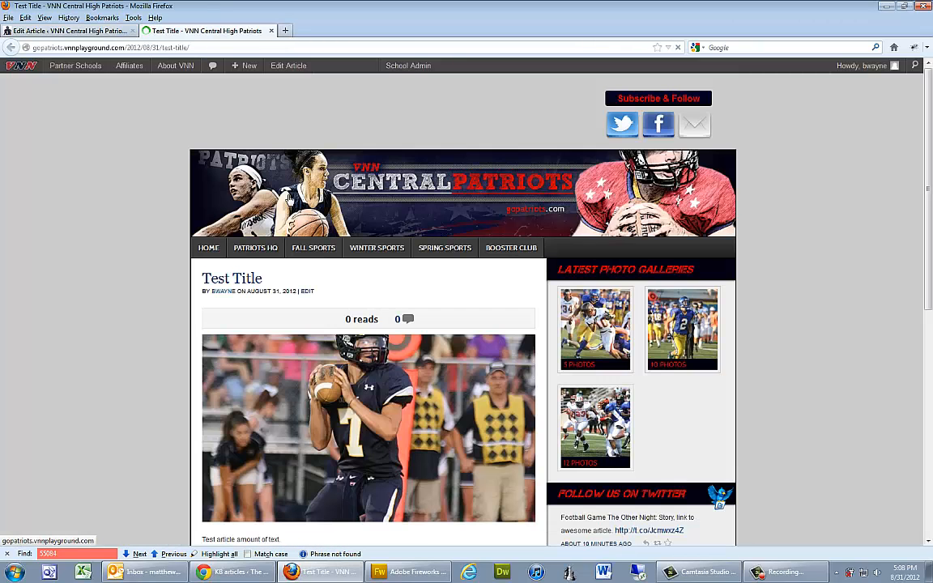
pyautogui.scroll(-1, 110, 292)
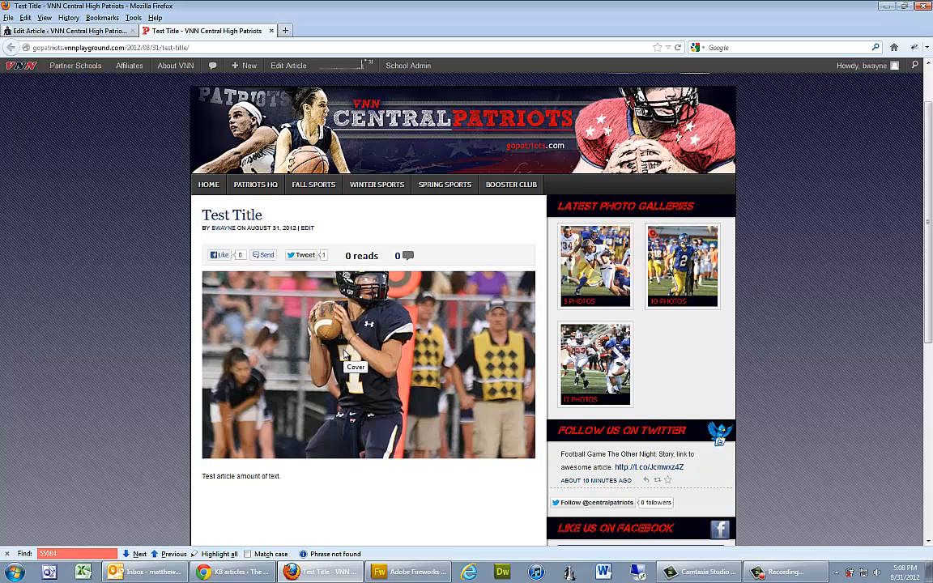
pyautogui.scroll(-2, 329, 448)
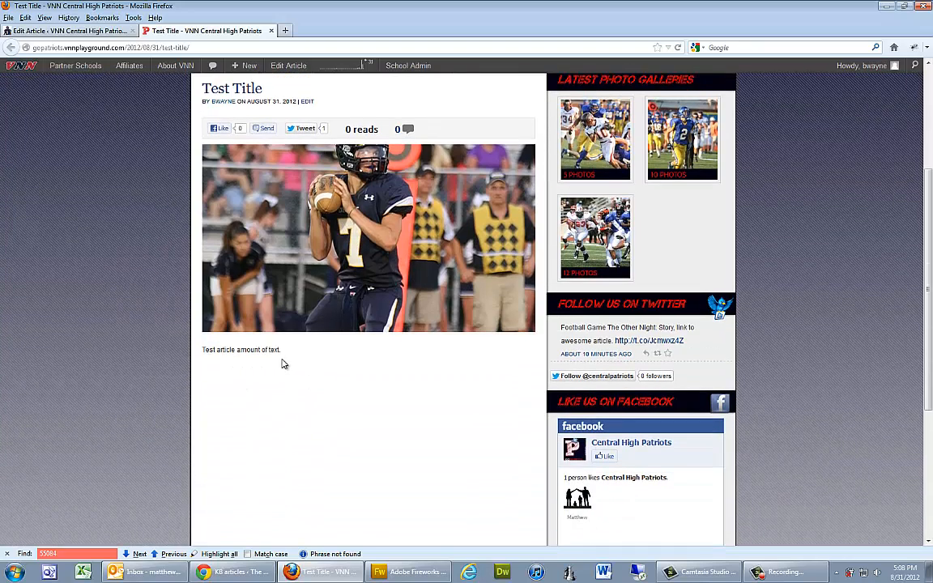
pyautogui.scroll(-3, 277, 431)
pyautogui.scroll(4, 277, 431)
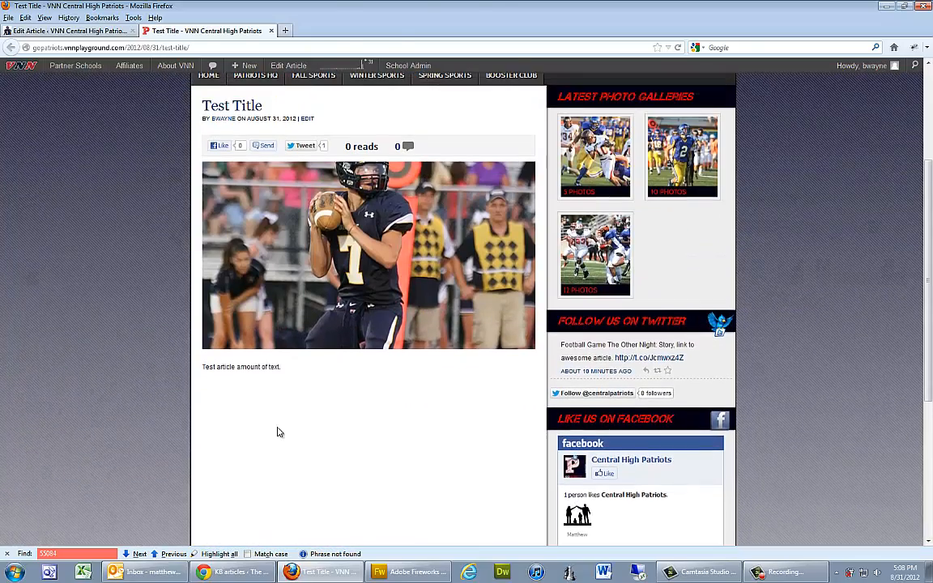
pyautogui.scroll(3, 277, 432)
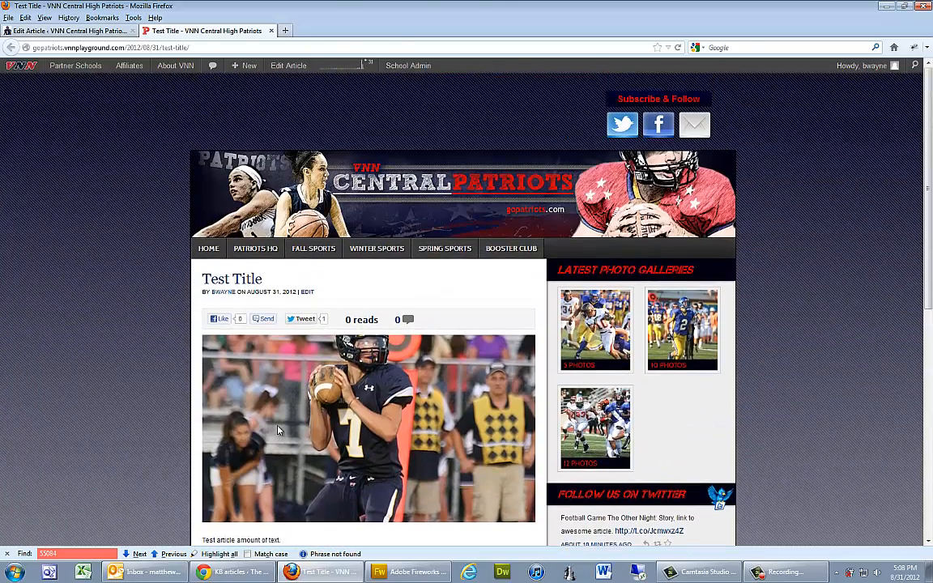
pyautogui.scroll(-1, 278, 430)
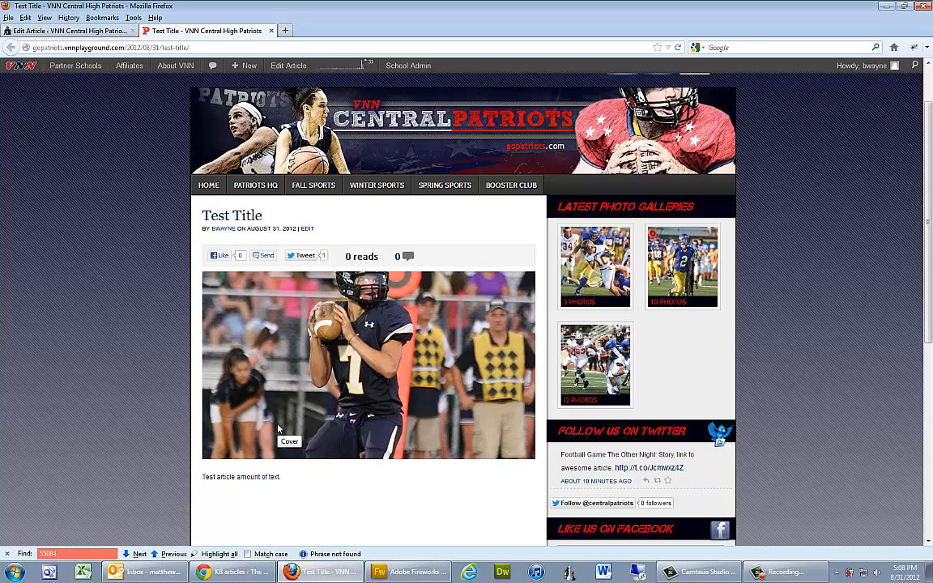
# Go to the site's home page and check the new article in the slideshow and the article list.
pyautogui.click(216, 187)
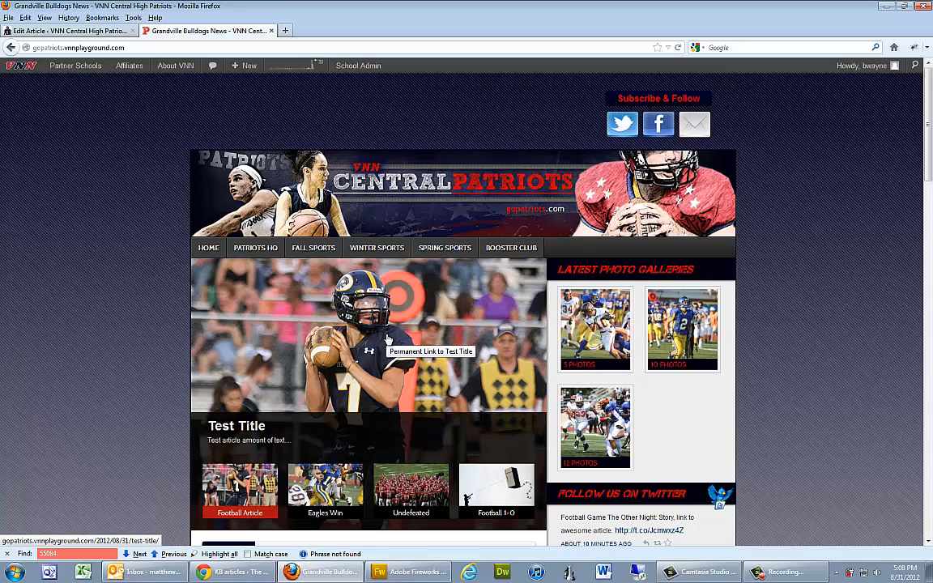
pyautogui.scroll(-5, 389, 340)
pyautogui.scroll(-3, 352, 430)
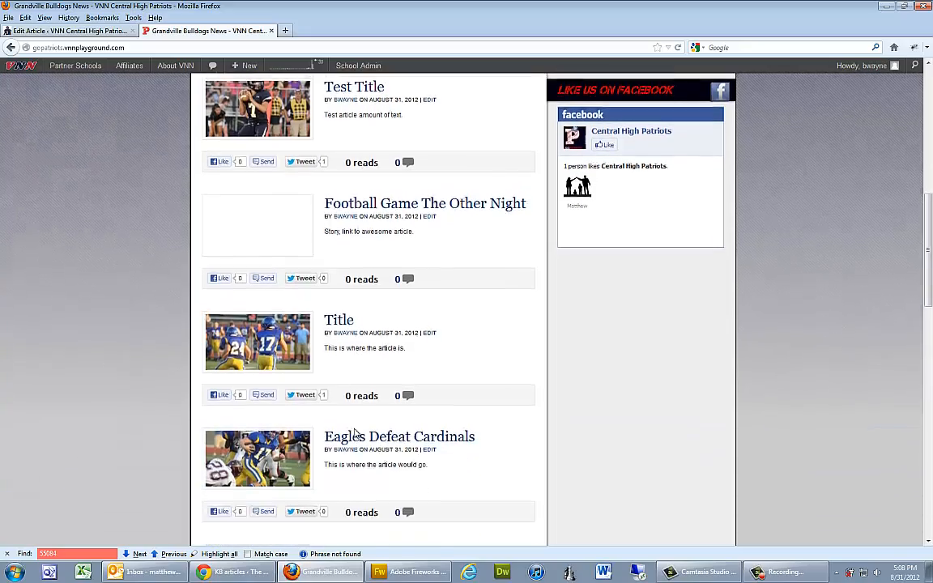
pyautogui.scroll(7, 355, 434)
pyautogui.scroll(3, 354, 434)
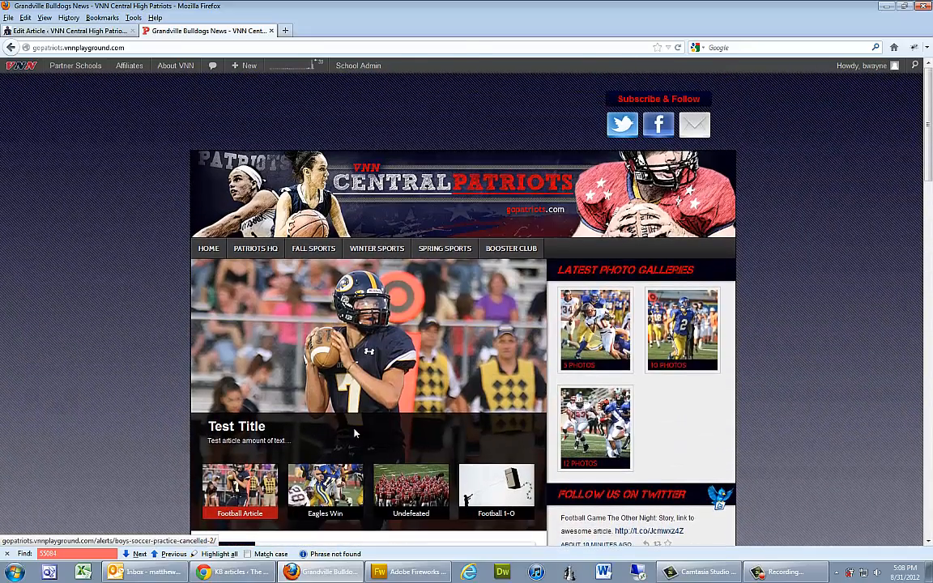